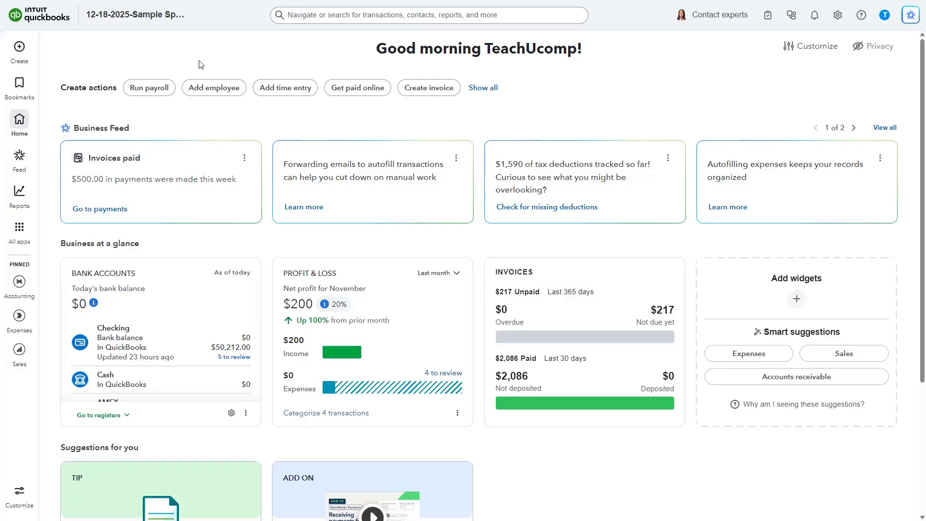
# - Start a new delayed credit and choose the individual customer who is receiving the comped training
pyautogui.click(24, 49)
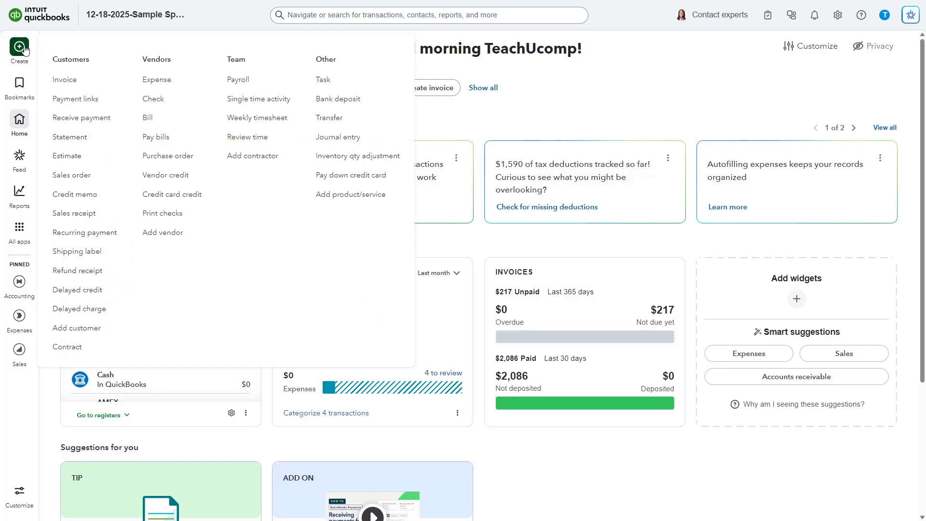
pyautogui.click(84, 295)
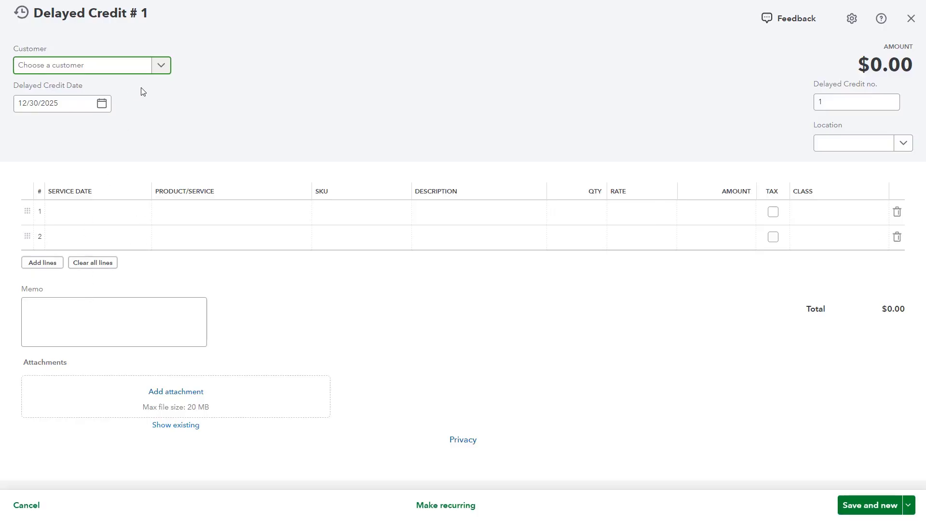
pyautogui.click(161, 66)
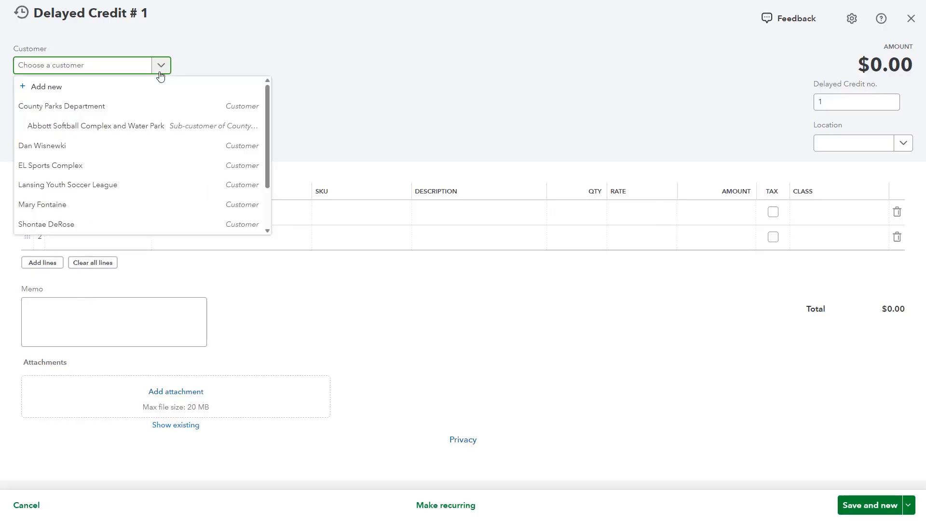
pyautogui.click(126, 221)
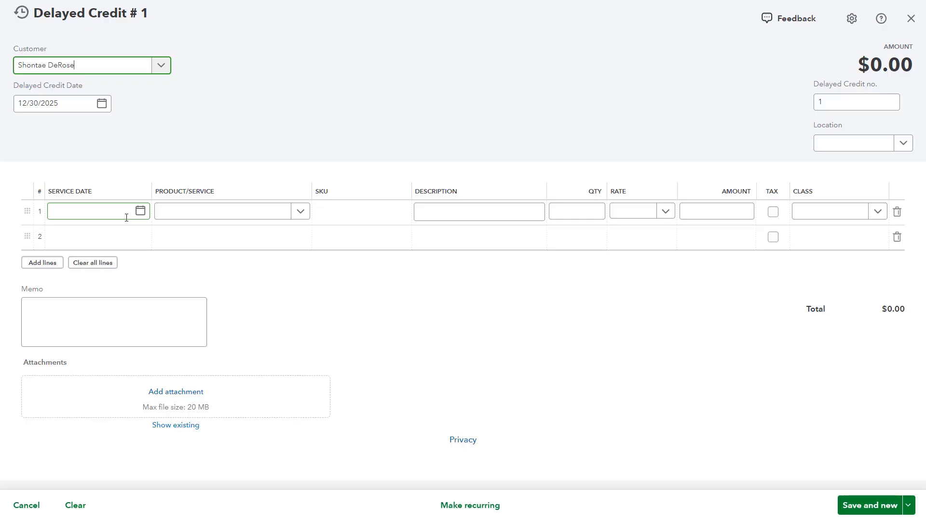
# - Set the delayed credit date to 12/30/2025, keeping the default credit number and leaving the location blank
pyautogui.click(101, 103)
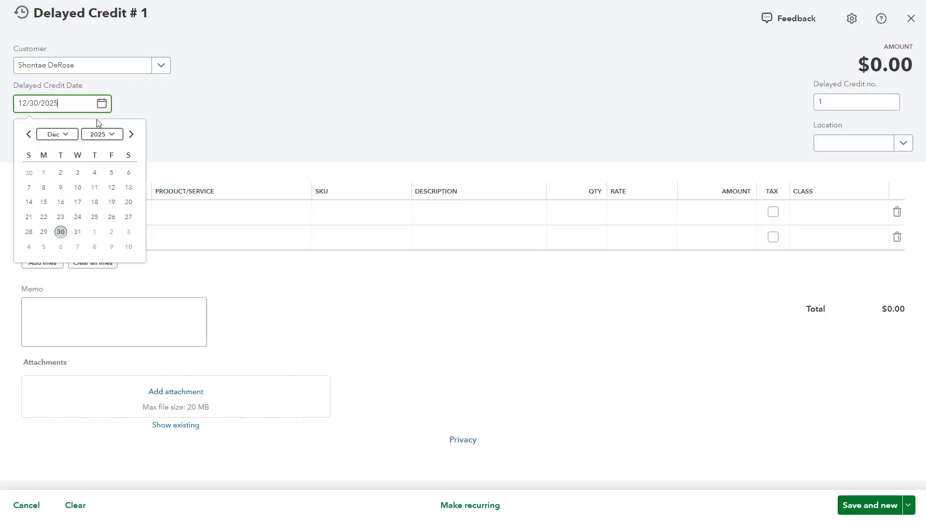
pyautogui.click(60, 232)
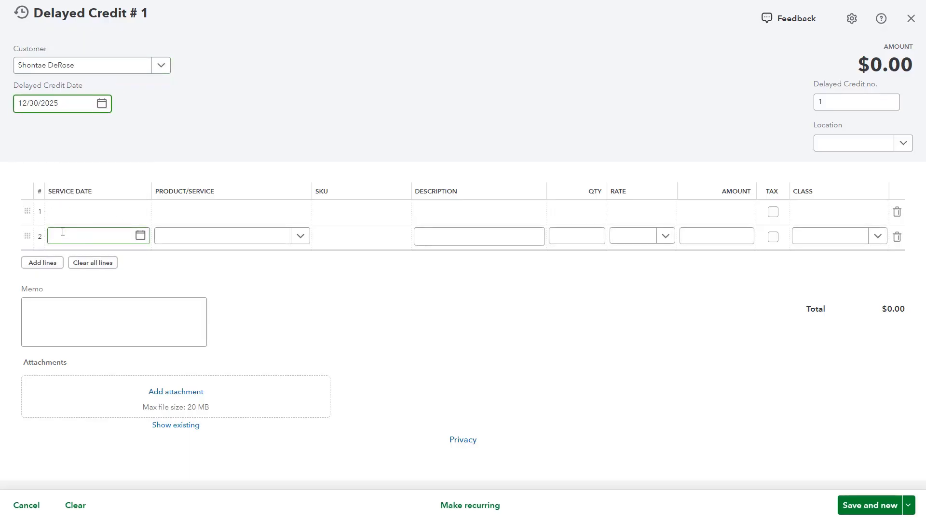
pyautogui.click(834, 104)
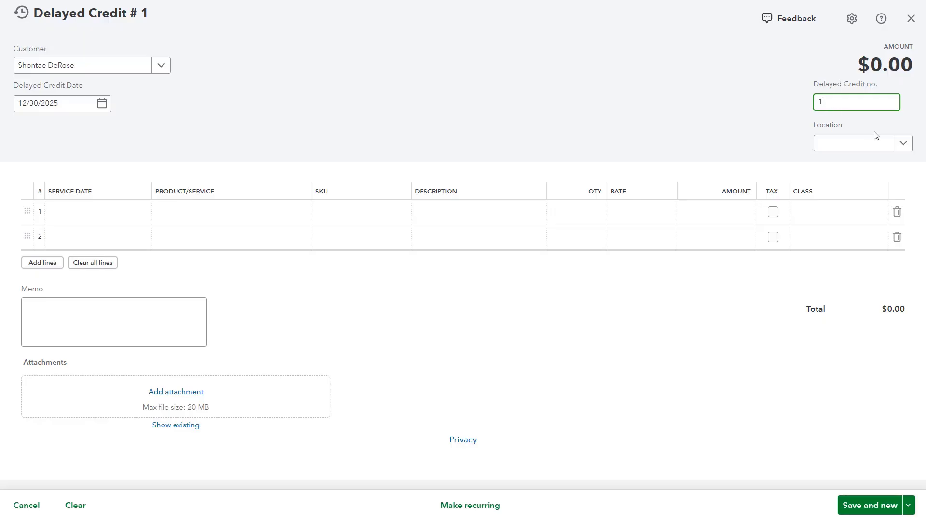
pyautogui.click(903, 143)
pyautogui.click(903, 143)
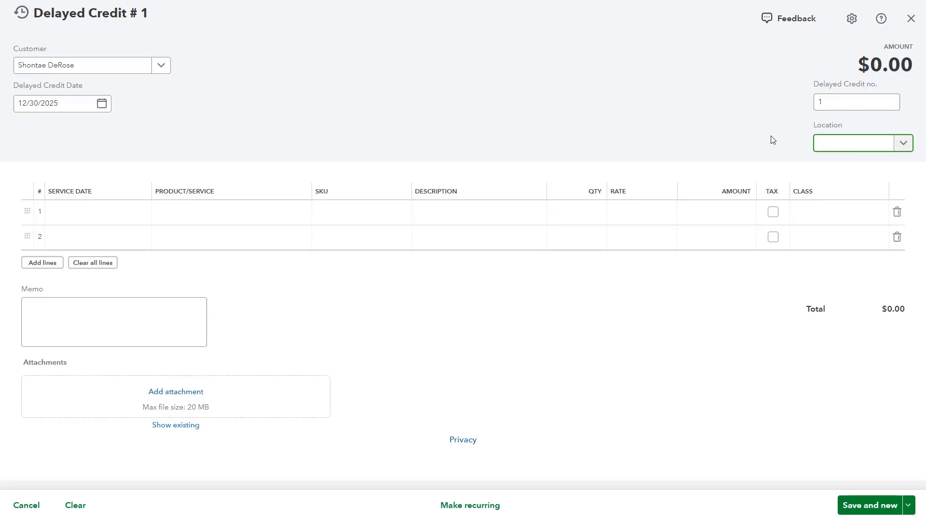
# - Add the Sports Personal Training - Football service to the first line of the delayed credit
pyautogui.click(273, 215)
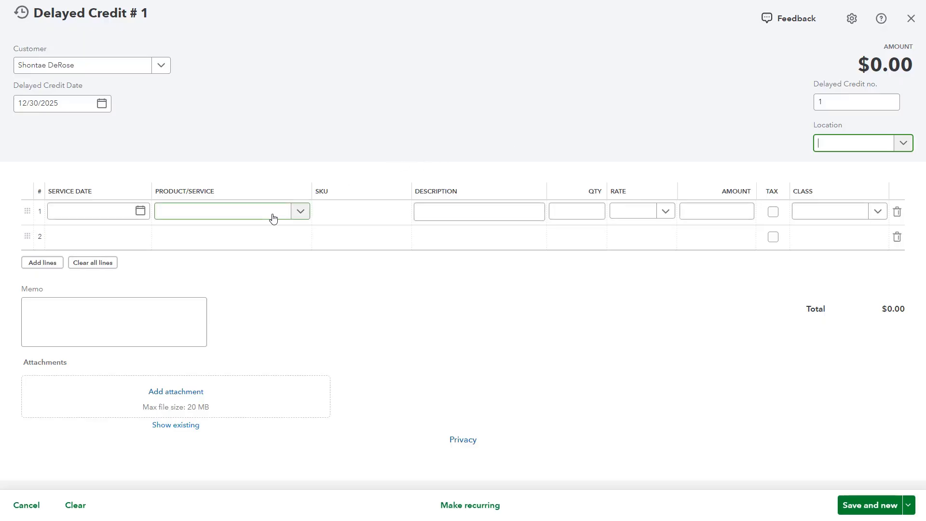
pyautogui.click(273, 217)
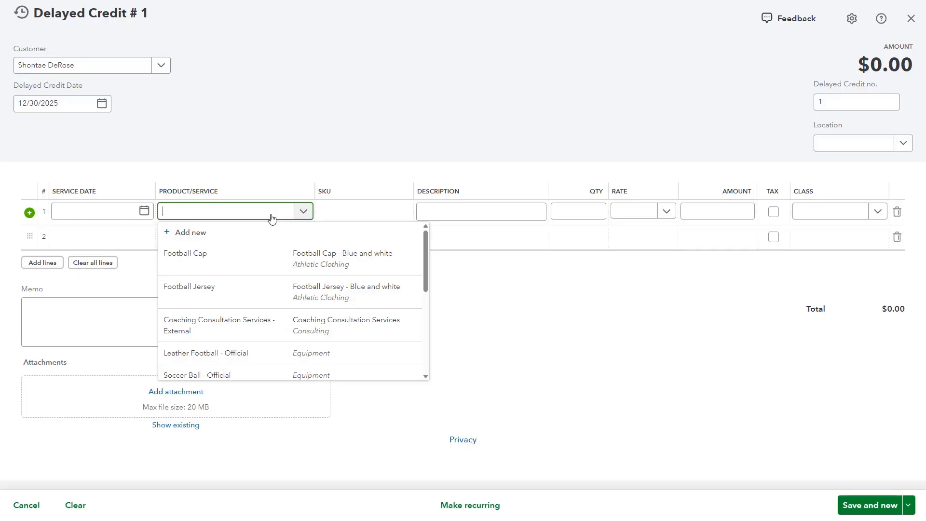
pyautogui.scroll(-4, 271, 275)
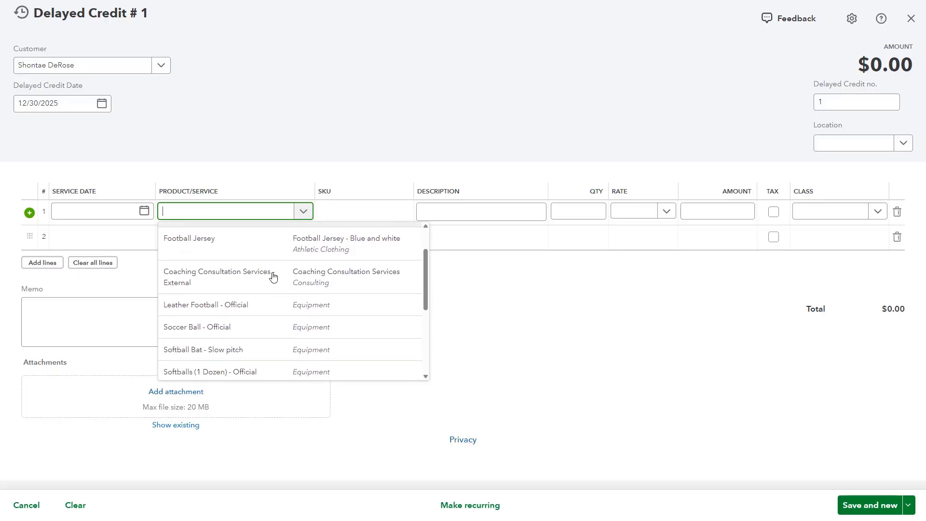
pyautogui.click(273, 338)
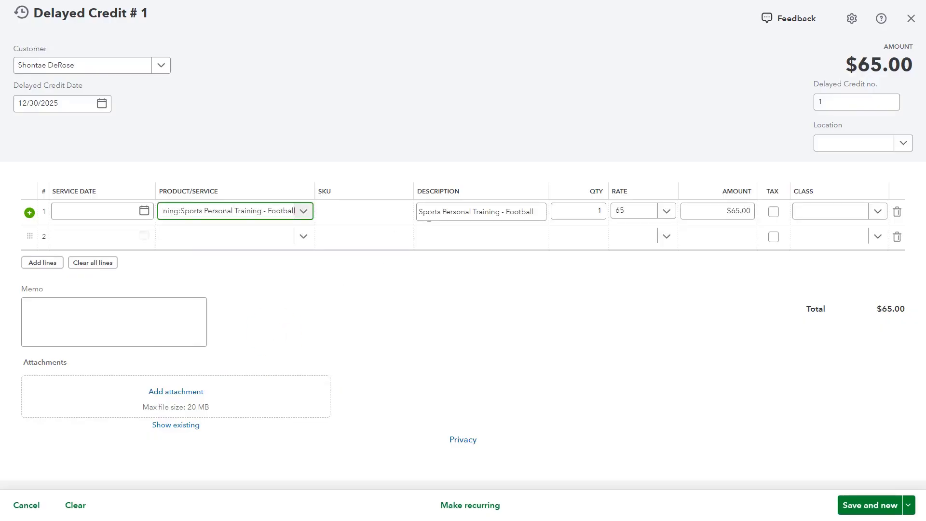
# - Extend the first line's description to read "Sports Personal Training - Football - Comped"
pyautogui.click(428, 215)
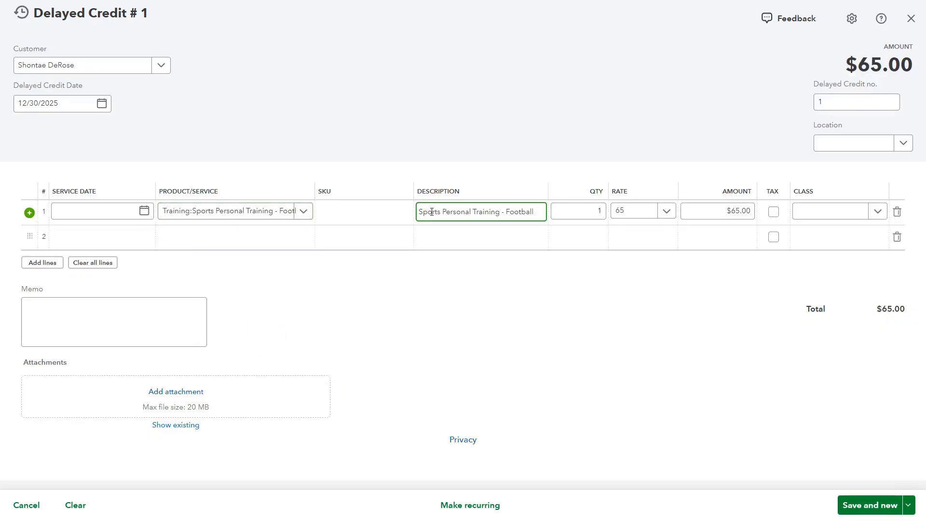
pyautogui.click(540, 214)
pyautogui.write('- C')
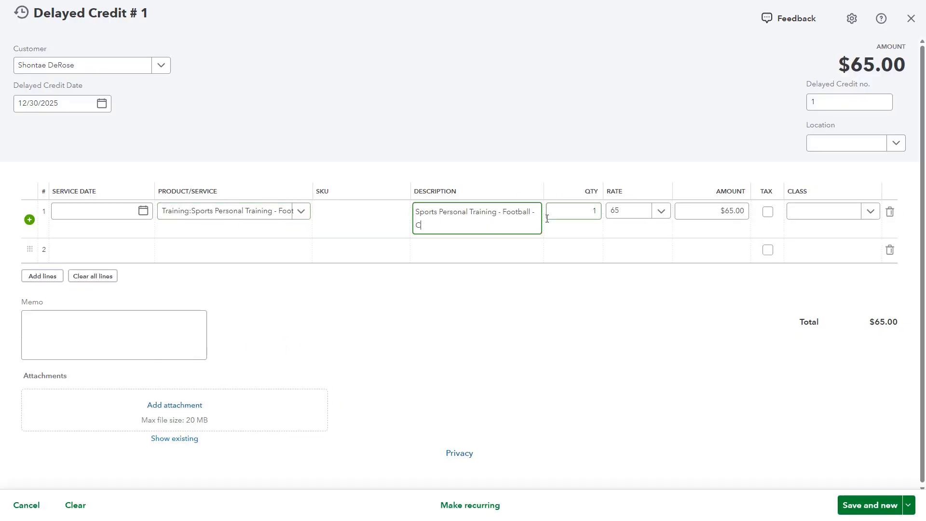
pyautogui.write('omped')
pyautogui.click(300, 215)
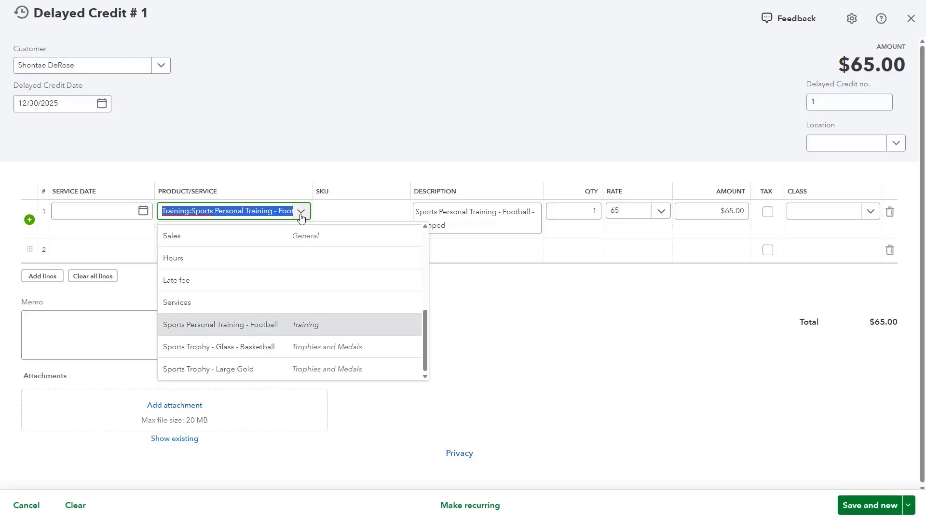
pyautogui.scroll(5, 307, 260)
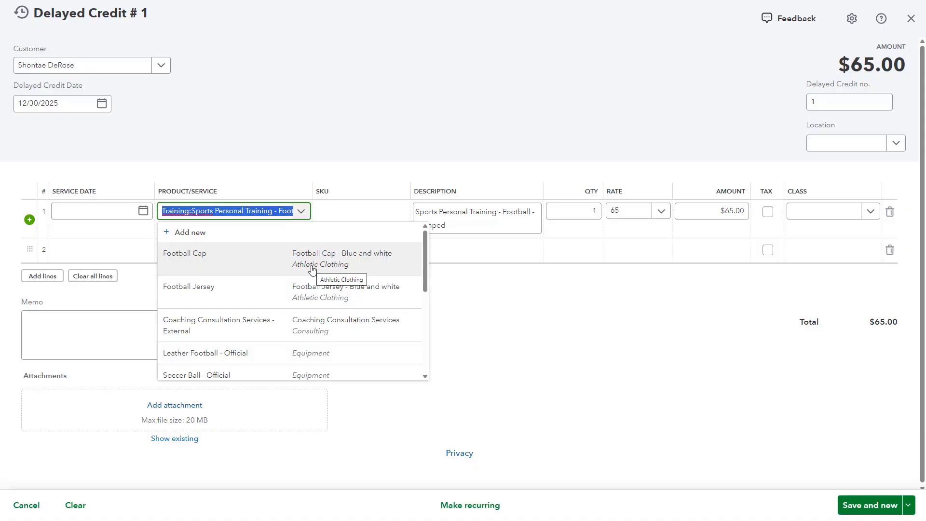
pyautogui.click(352, 205)
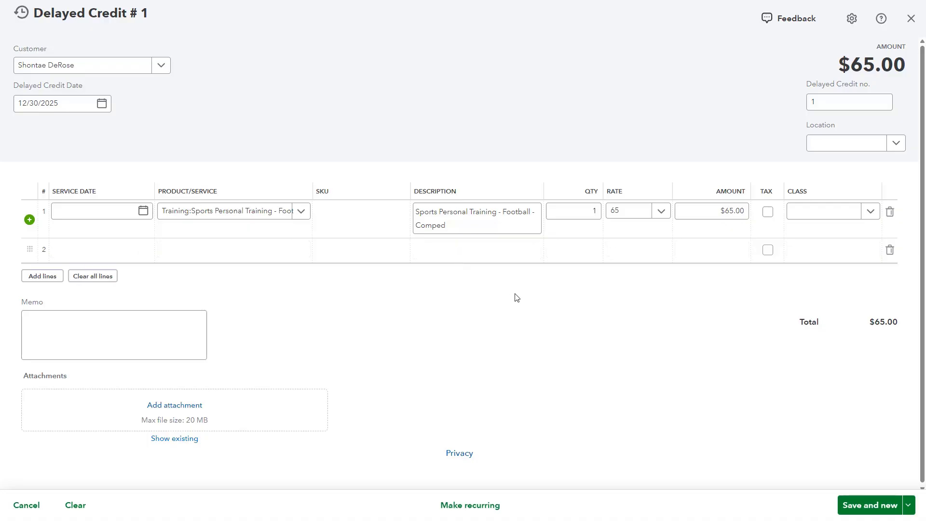
pyautogui.click(850, 330)
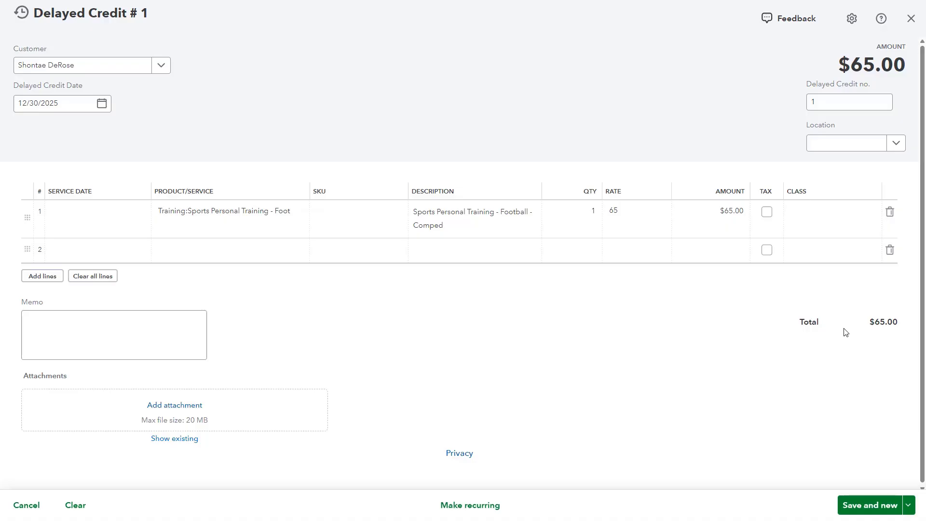
# - Set the training line's quantity to 2, and save and close the delayed credit
pyautogui.click(585, 210)
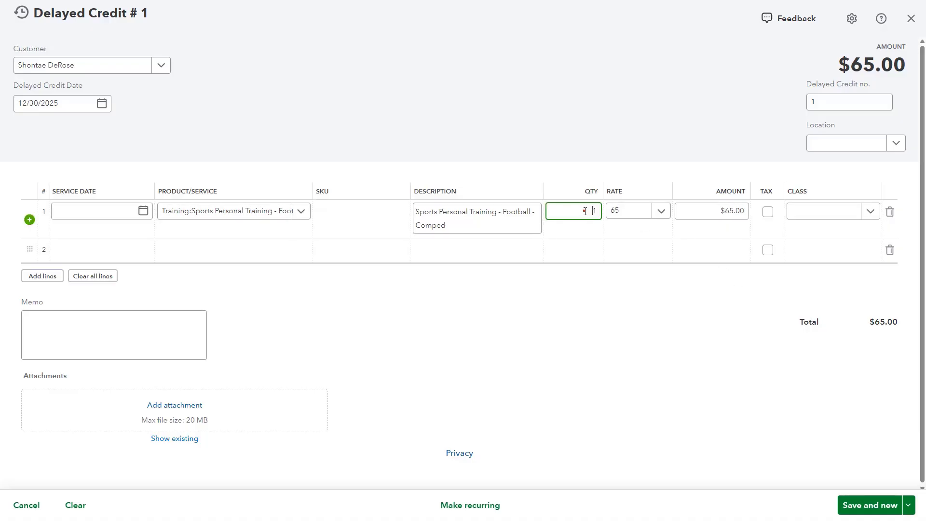
pyautogui.write('2')
pyautogui.press('Tab')
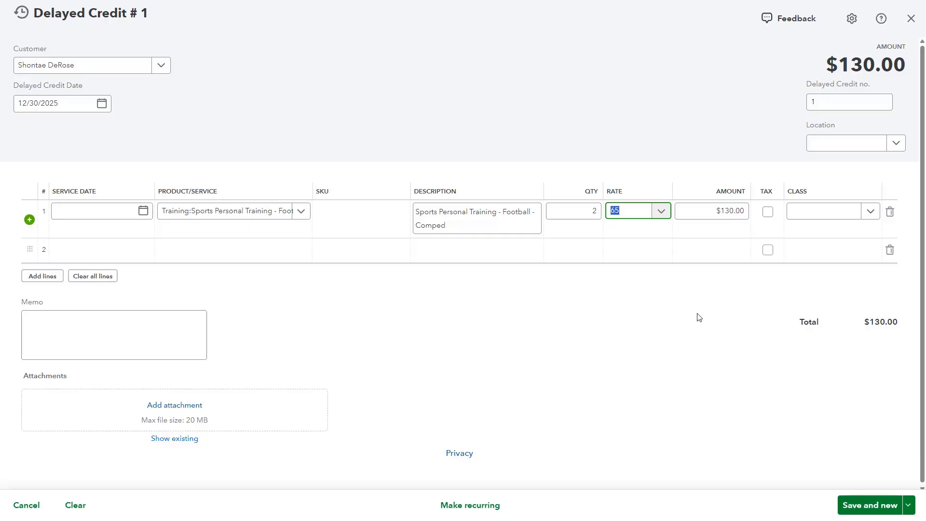
pyautogui.click(910, 506)
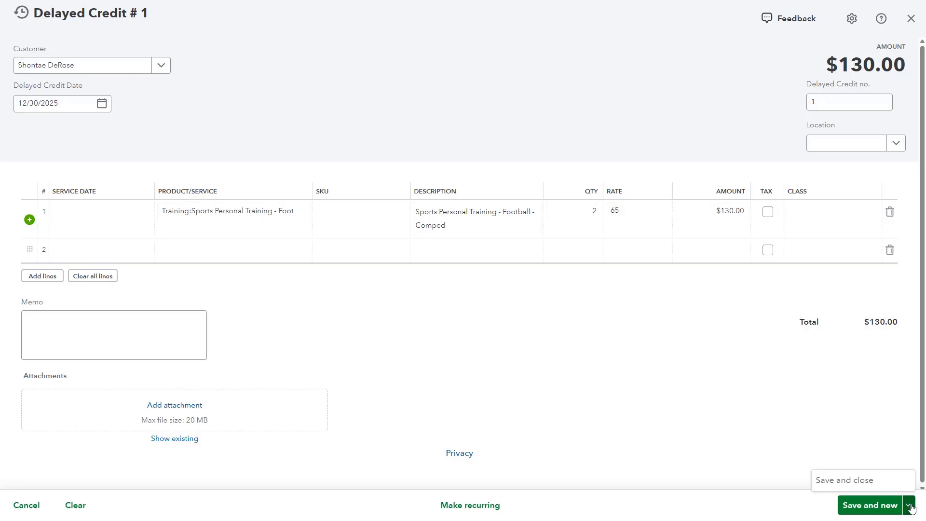
pyautogui.click(854, 481)
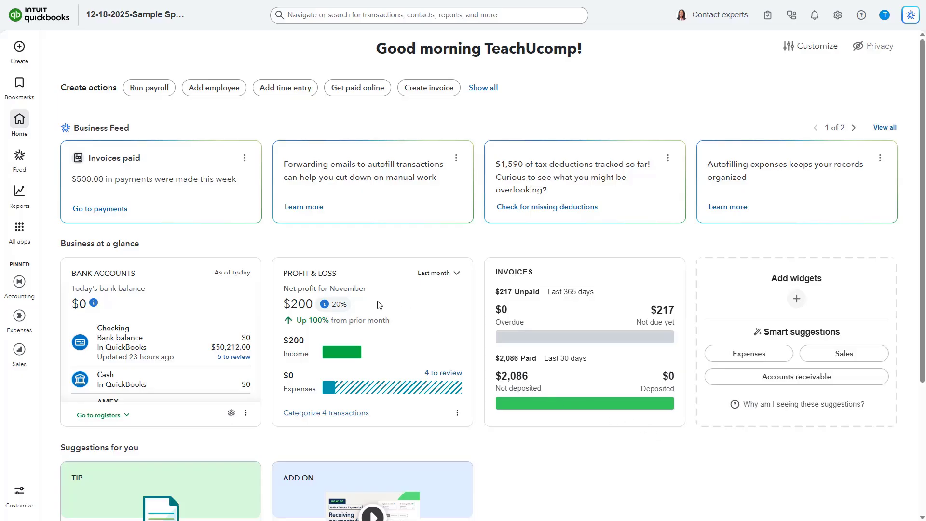
# - Start a new invoice for the same customer as the delayed credit
pyautogui.click(32, 56)
pyautogui.click(70, 80)
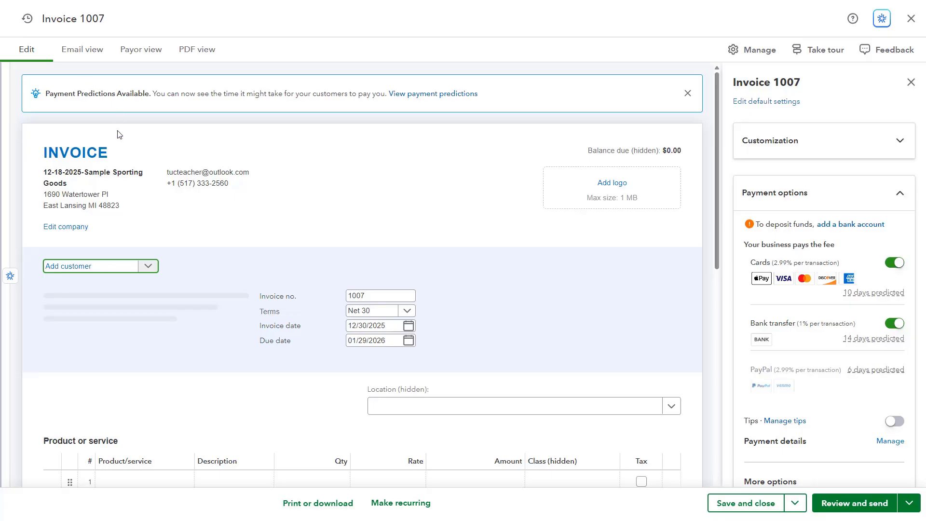
pyautogui.click(144, 271)
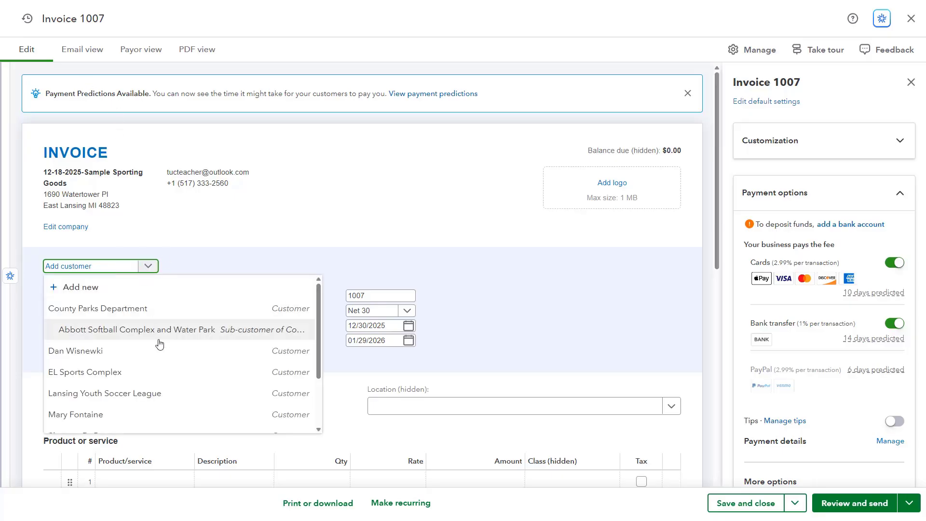
pyautogui.scroll(-1, 154, 345)
pyautogui.click(151, 387)
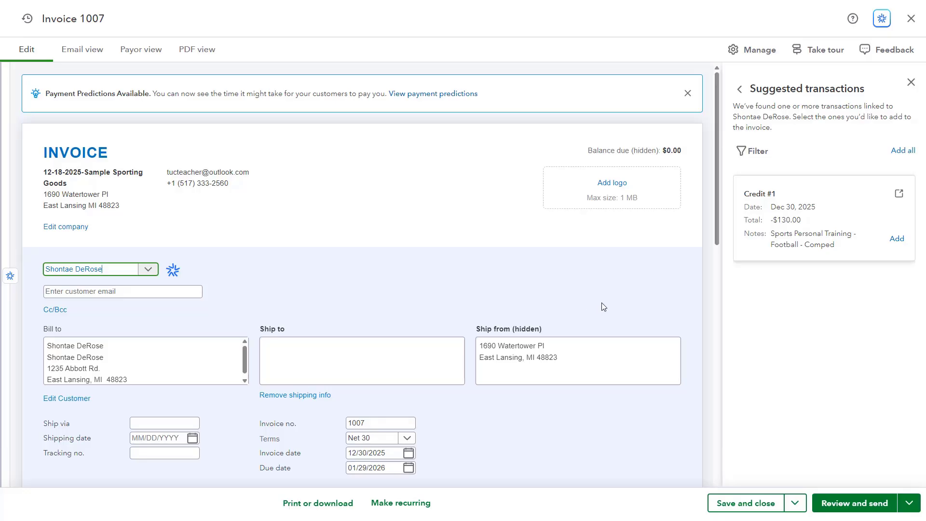
# - Add the Sports Personal Training - Football service to the invoice's first line with a quantity of 8
pyautogui.scroll(-5, 600, 304)
pyautogui.click(182, 320)
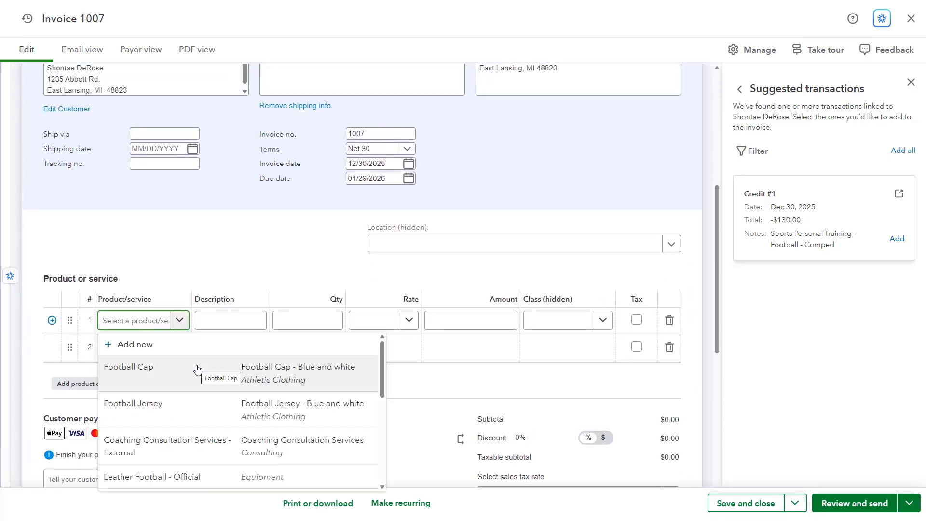
pyautogui.scroll(-8, 197, 372)
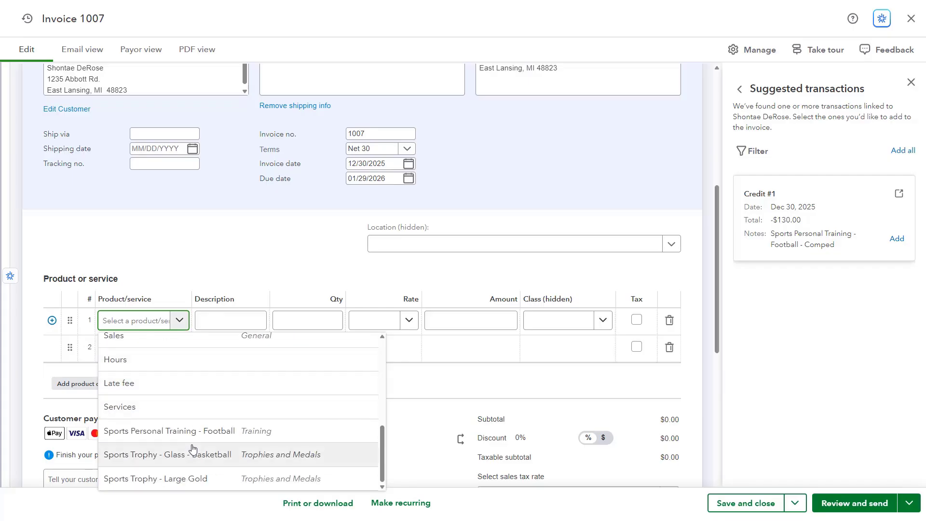
pyautogui.click(198, 430)
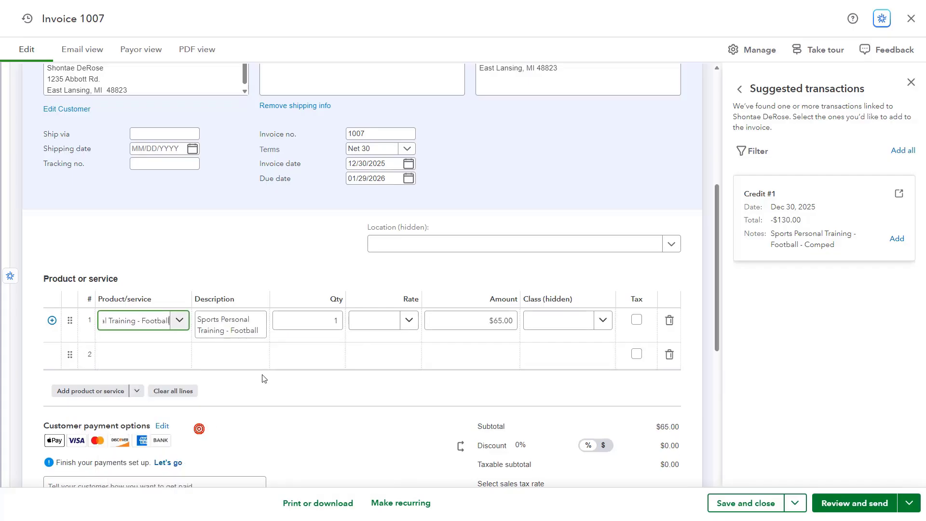
pyautogui.click(328, 321)
pyautogui.write('8')
pyautogui.click(360, 321)
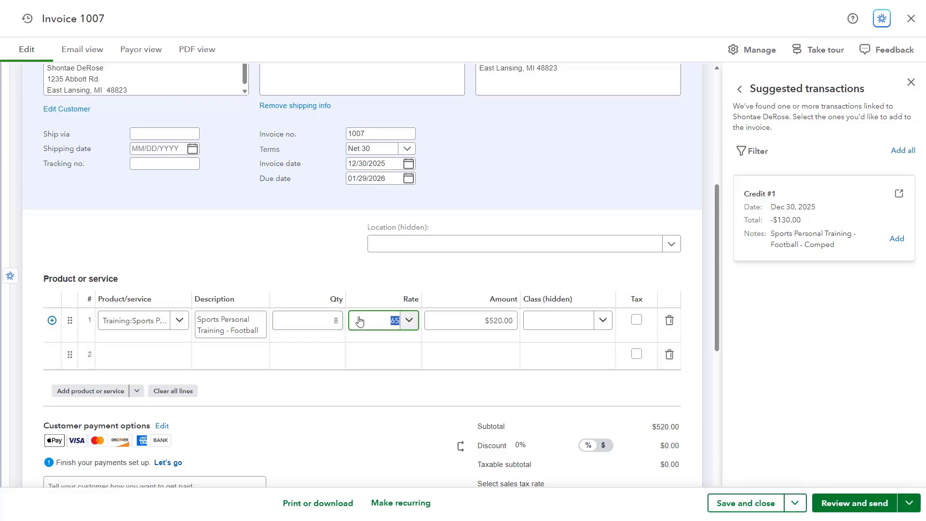
pyautogui.press('Tab')
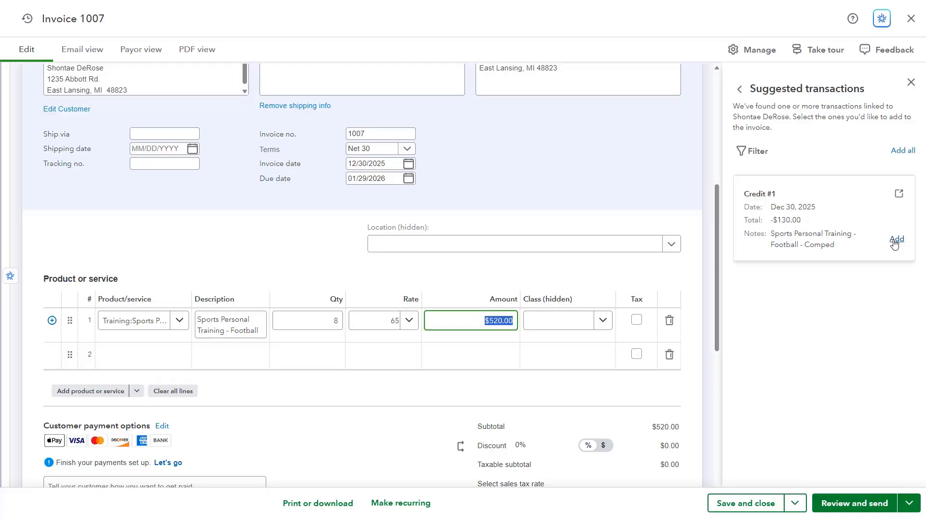
# - Add the customer's suggested delayed credit to the invoice, check the lines and totals, and save and close the invoice
pyautogui.click(896, 239)
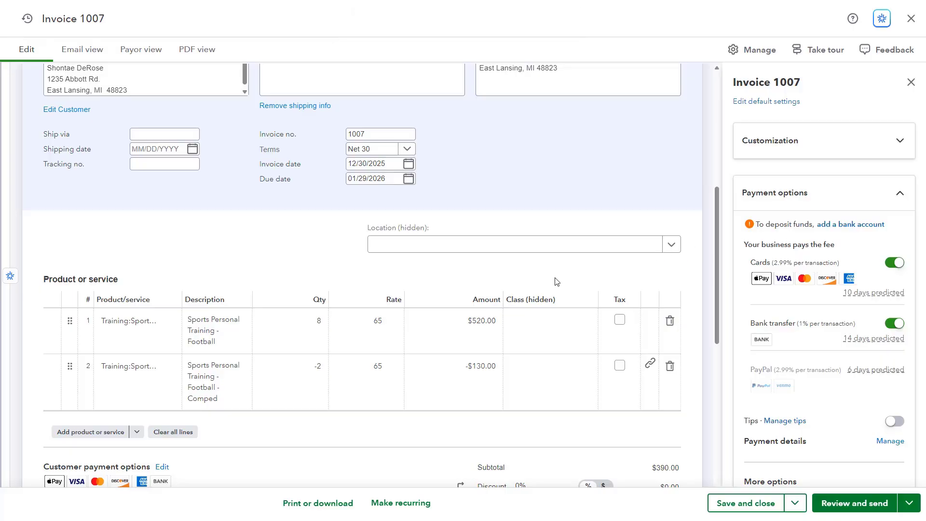
pyautogui.click(484, 367)
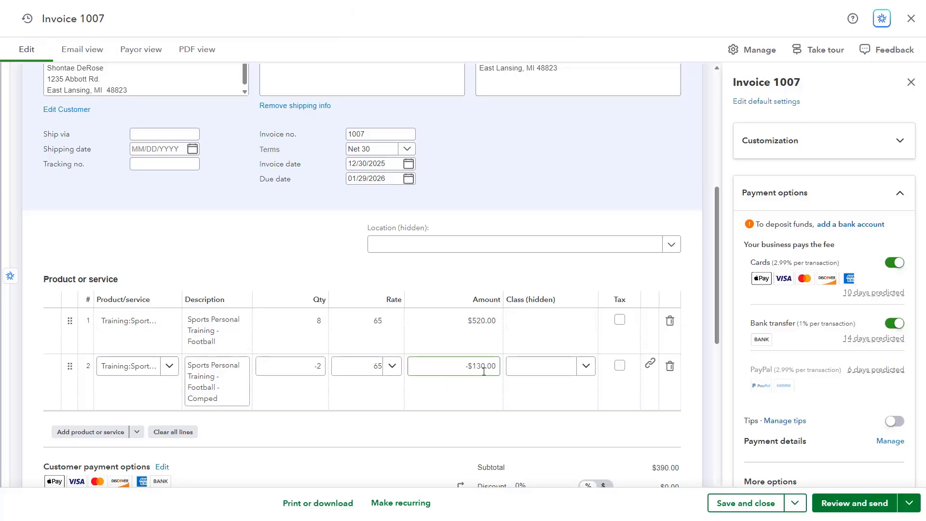
pyautogui.scroll(-2, 484, 371)
pyautogui.click(476, 373)
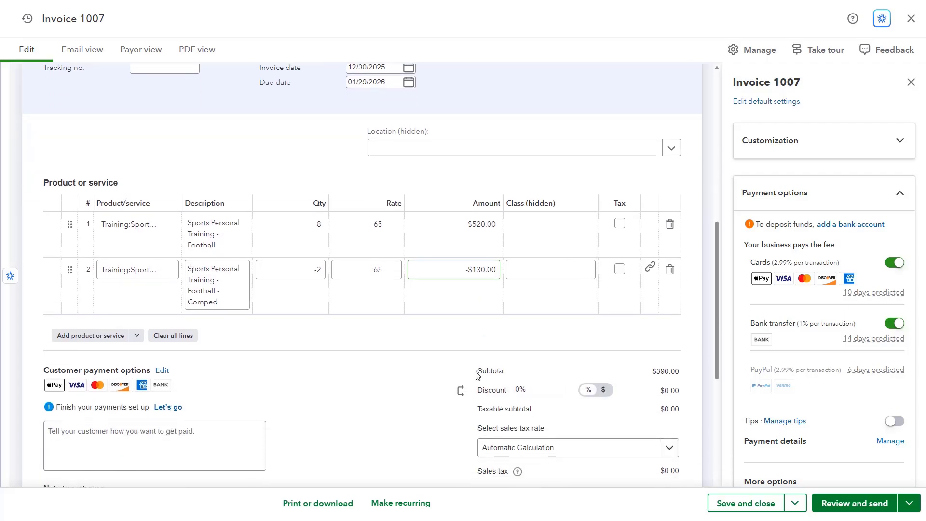
pyautogui.scroll(-1, 476, 373)
pyautogui.scroll(-2, 476, 373)
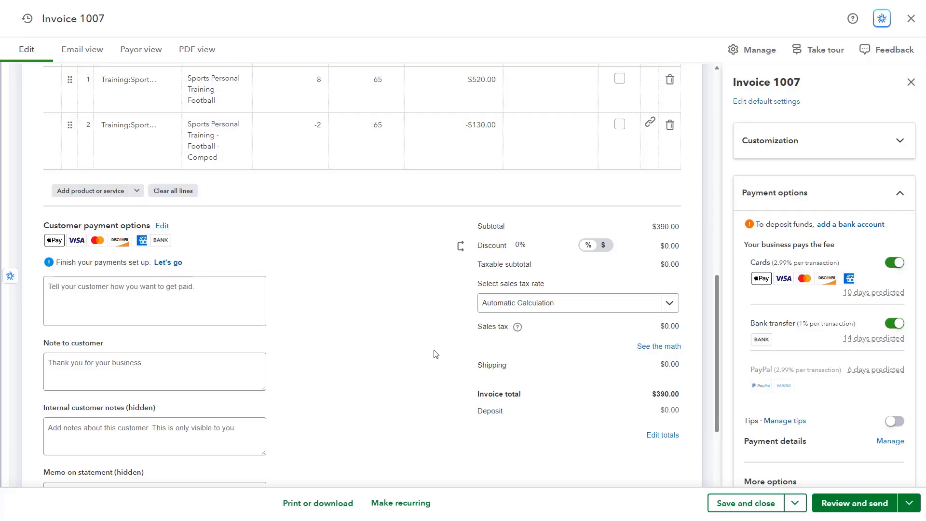
pyautogui.click(767, 507)
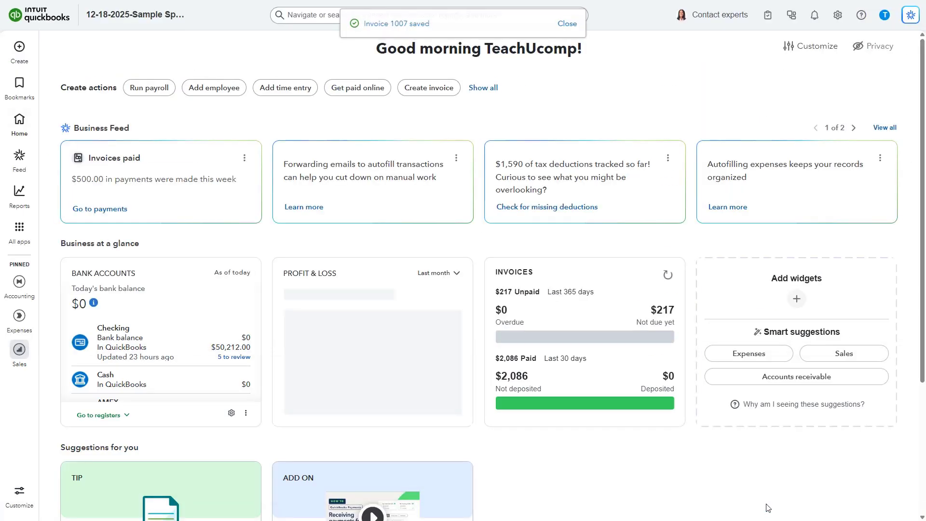